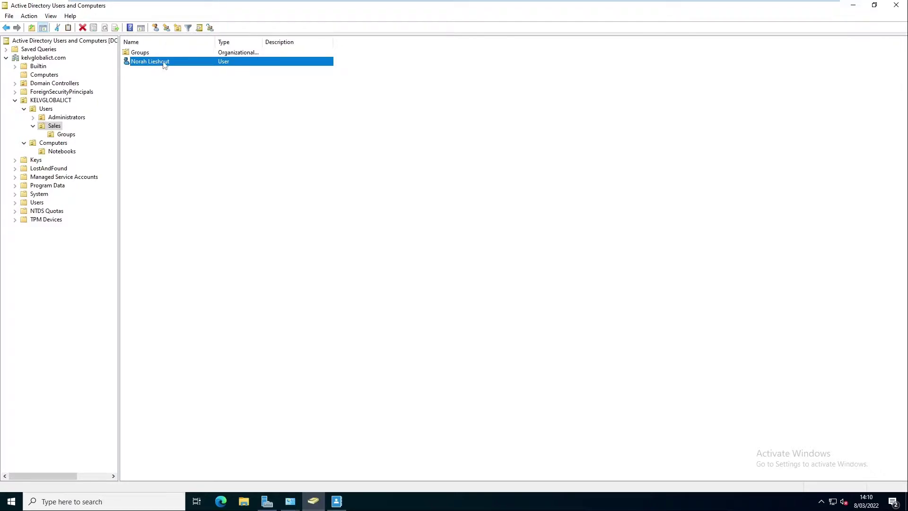
- Disable the Sales user account and acknowledge the confirmation
{"action": "right_click", "coordinate": [164, 61]}
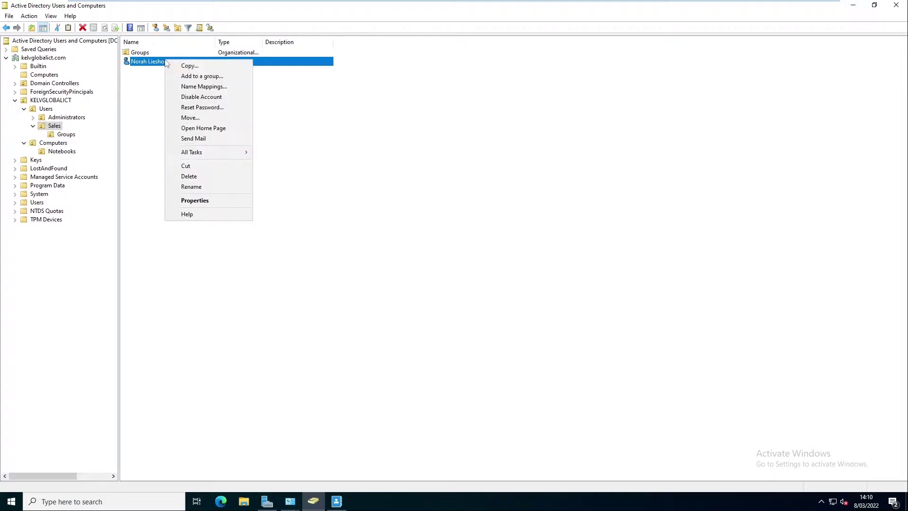
{"action": "left_click", "coordinate": [201, 97]}
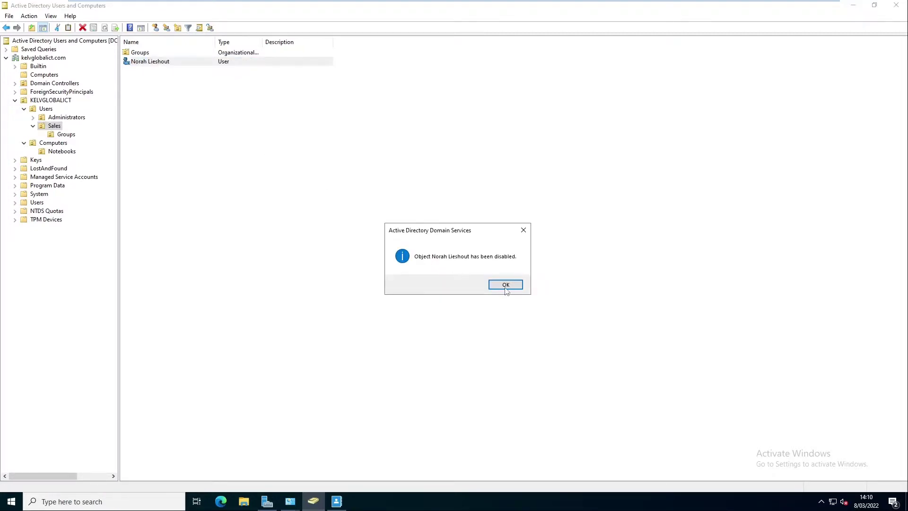
{"action": "left_click", "coordinate": [504, 284]}
{"action": "left_click", "coordinate": [231, 192]}
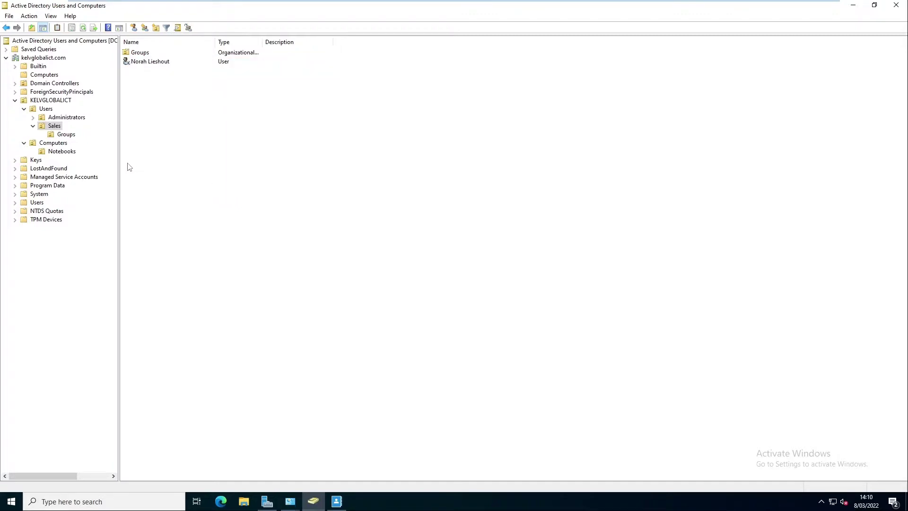
- Disable computer account C003 in the Notebooks OU, confirming and dismissing the notices
{"action": "left_click", "coordinate": [61, 152]}
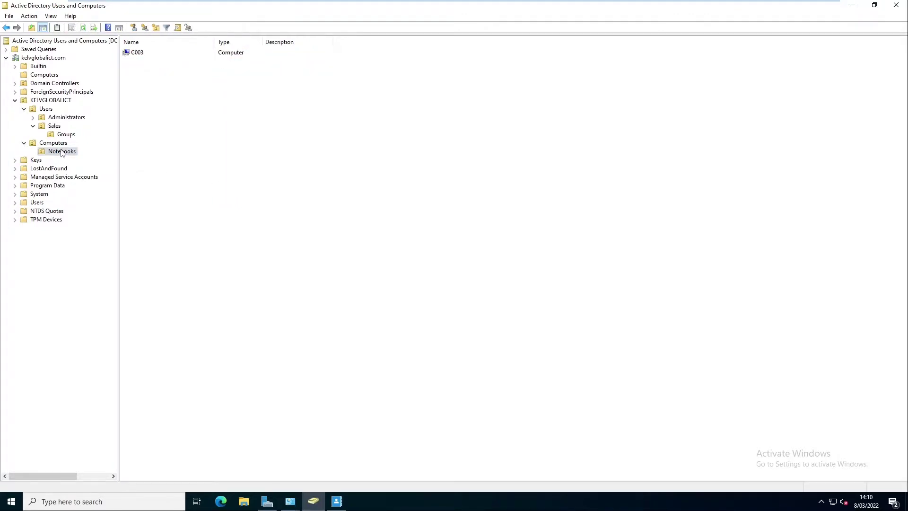
{"action": "right_click", "coordinate": [138, 53]}
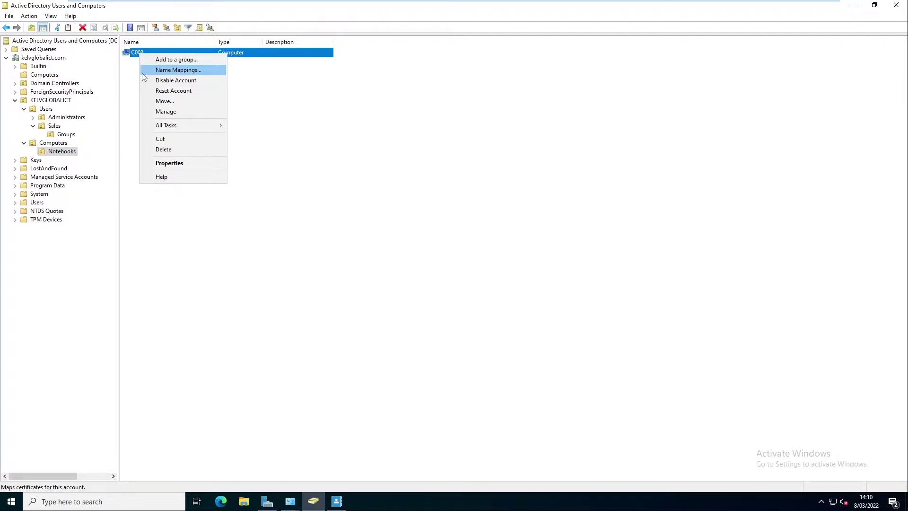
{"action": "left_click", "coordinate": [165, 81]}
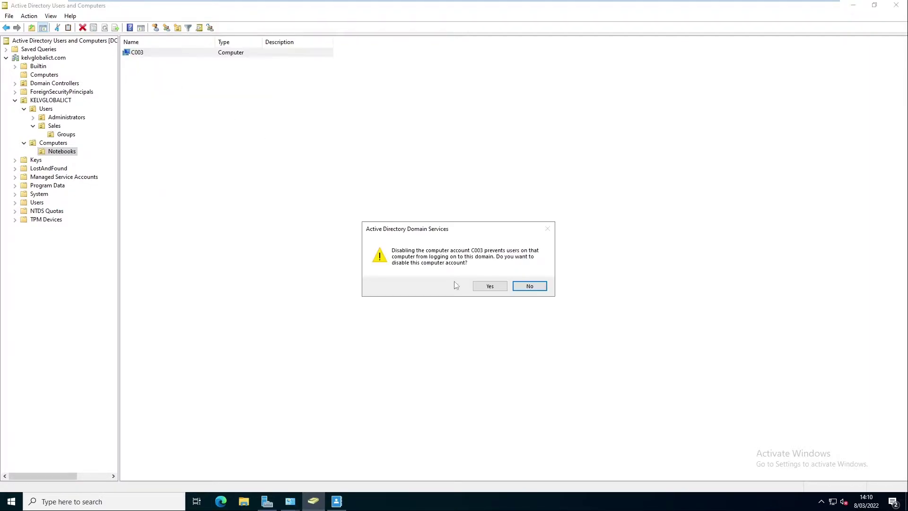
{"action": "left_click", "coordinate": [491, 285]}
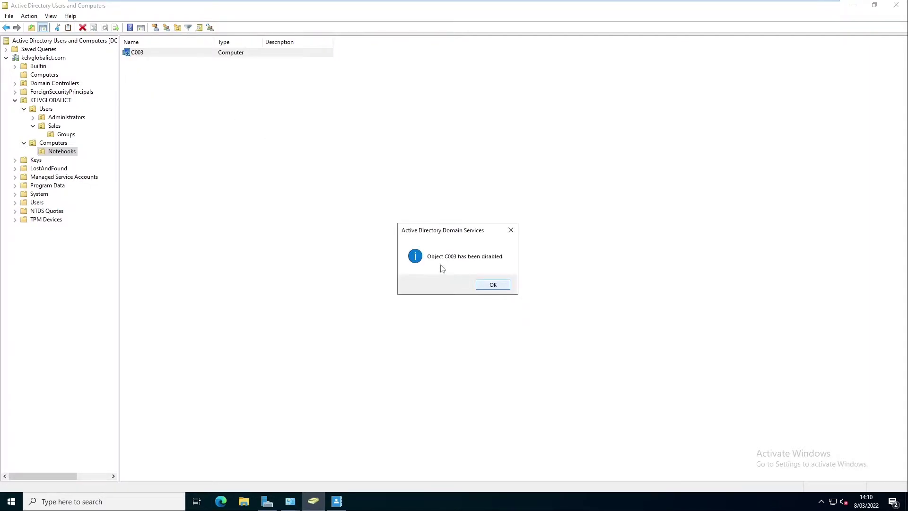
{"action": "left_click", "coordinate": [493, 285]}
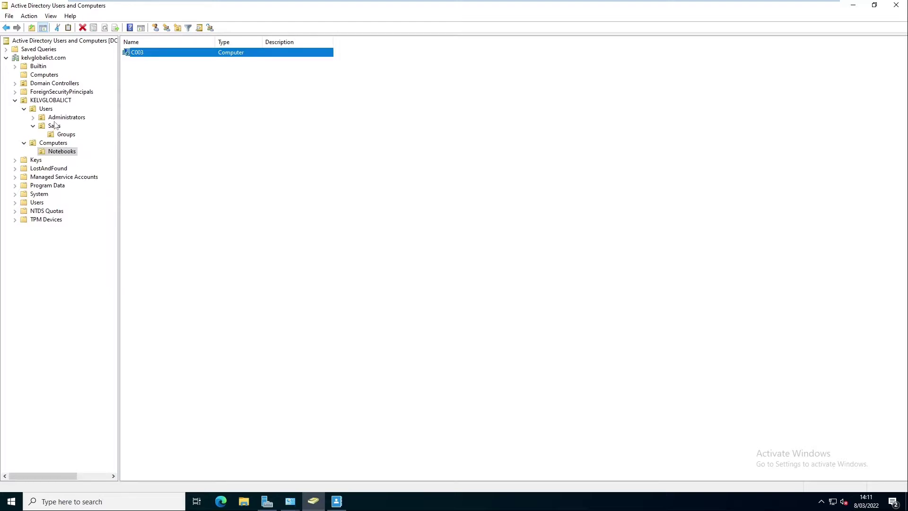
- Switch to the C001 virtual machine and close its Command Prompt window
{"action": "left_click", "coordinate": [56, 126]}
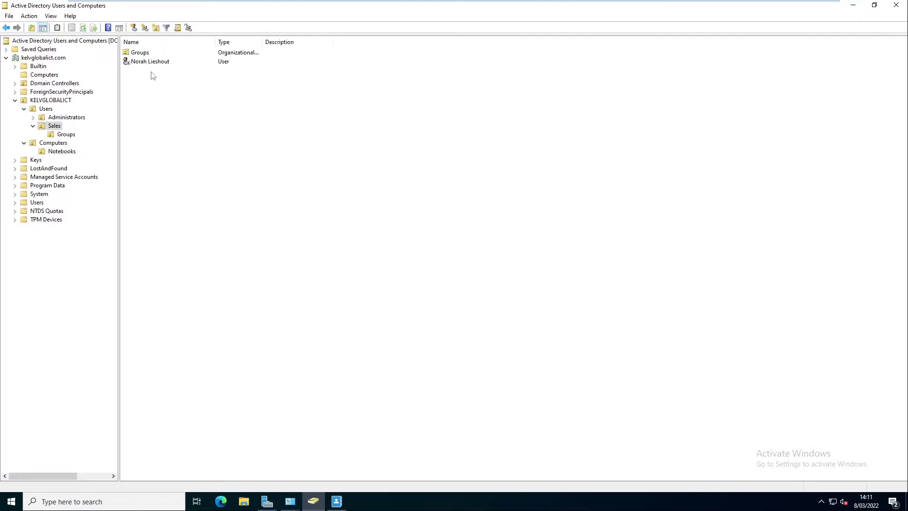
{"action": "mouse_move", "coordinate": [342, 1]}
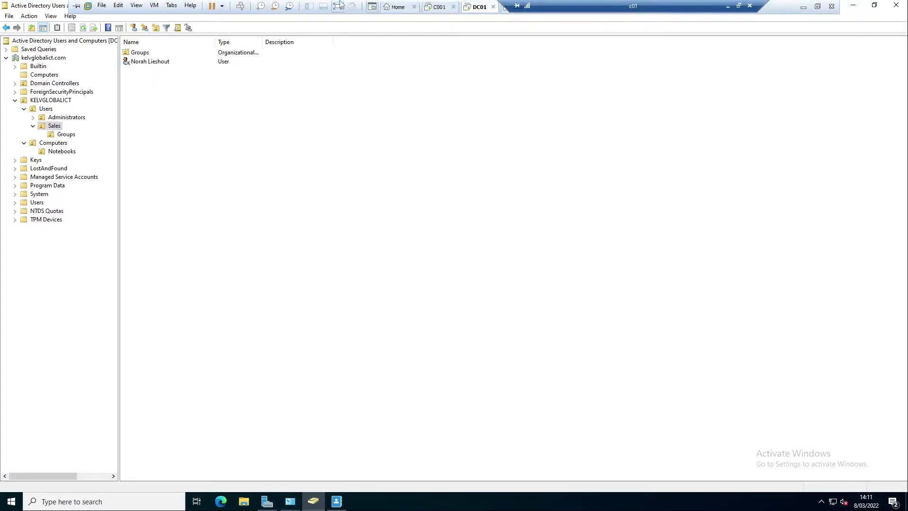
{"action": "left_click", "coordinate": [438, 7]}
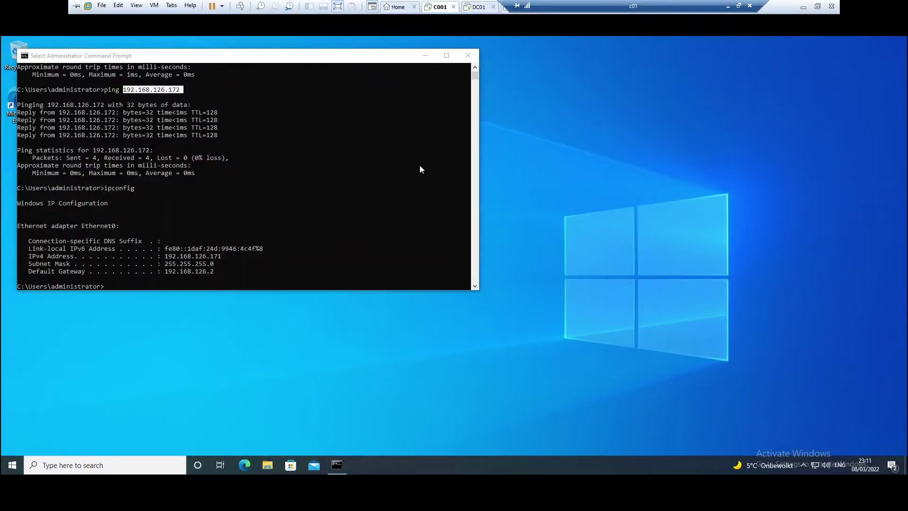
{"action": "left_click", "coordinate": [468, 55]}
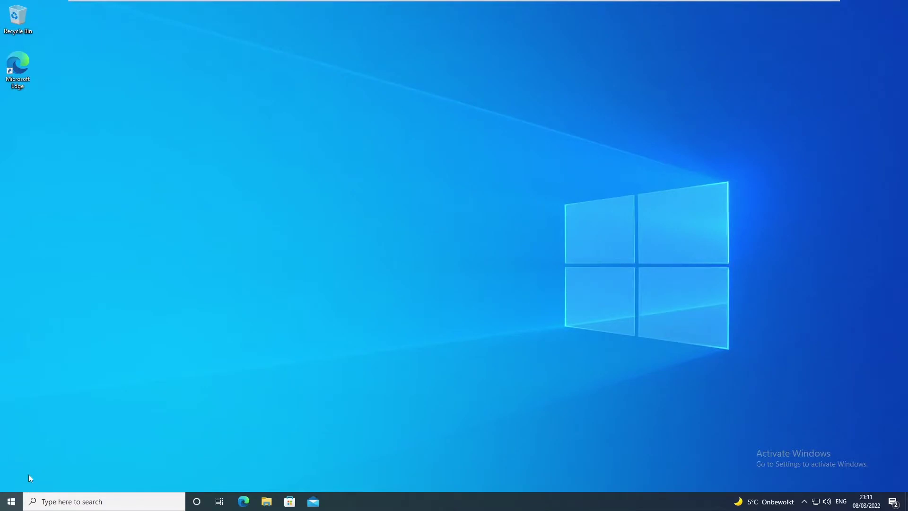
- Sign out of Windows on C001 via Start's Shut down or sign out menu, then dismiss the lock screen
{"action": "right_click", "coordinate": [15, 506]}
{"action": "mouse_move", "coordinate": [112, 473]}
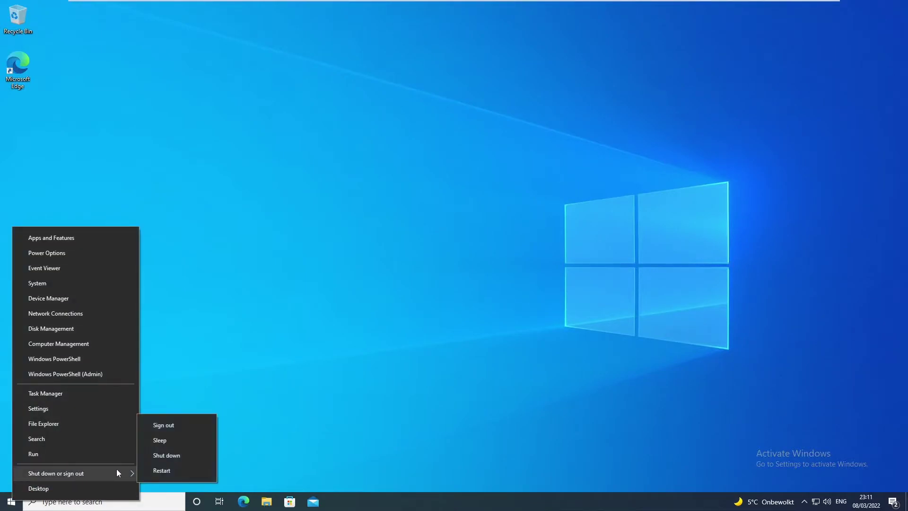
{"action": "left_click", "coordinate": [168, 425]}
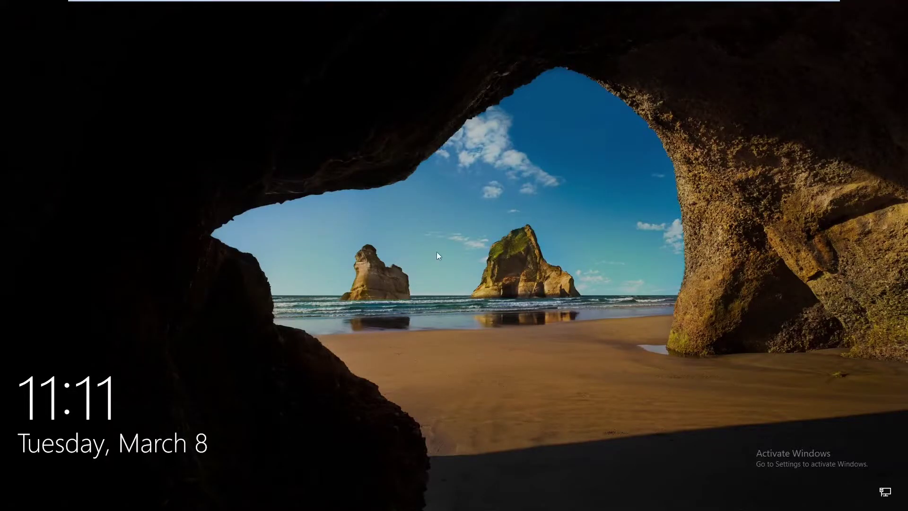
{"action": "left_click", "coordinate": [436, 252]}
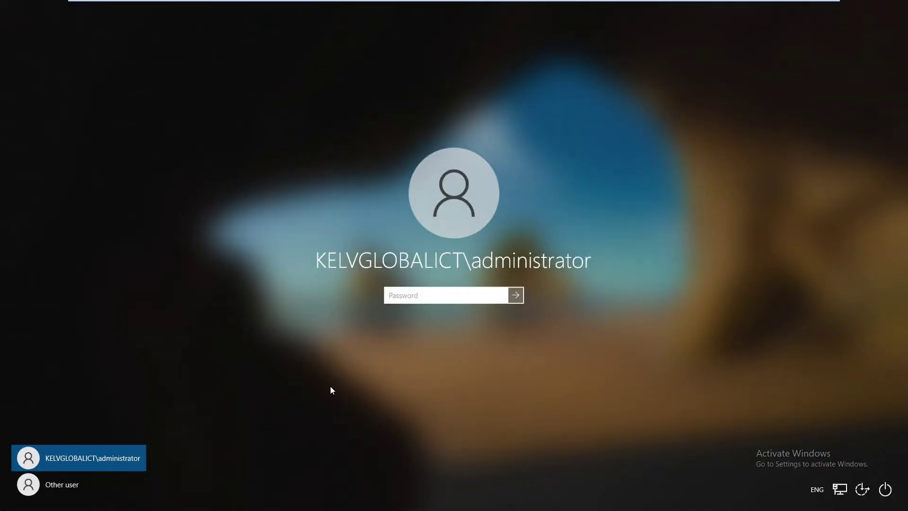
- Attempt sign-in as Other user with the user's domain username and password, getting the disabled-account refusal
{"action": "left_click", "coordinate": [64, 485]}
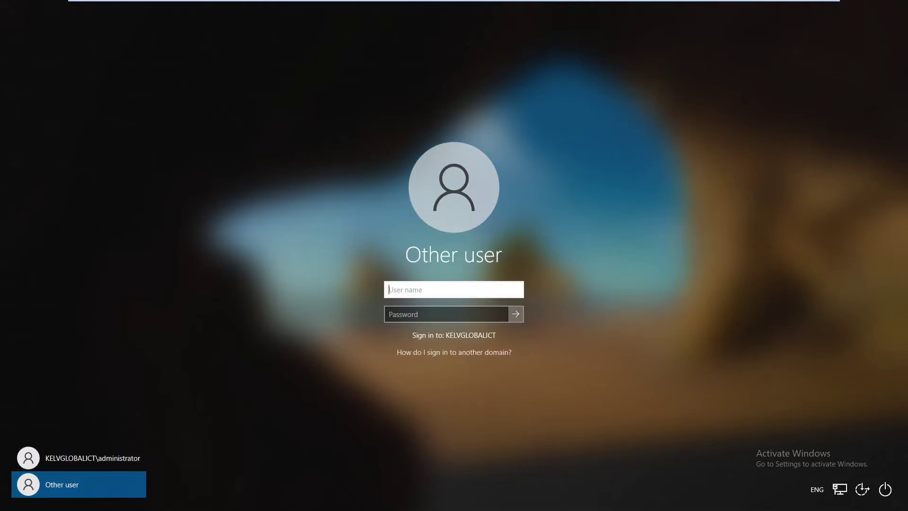
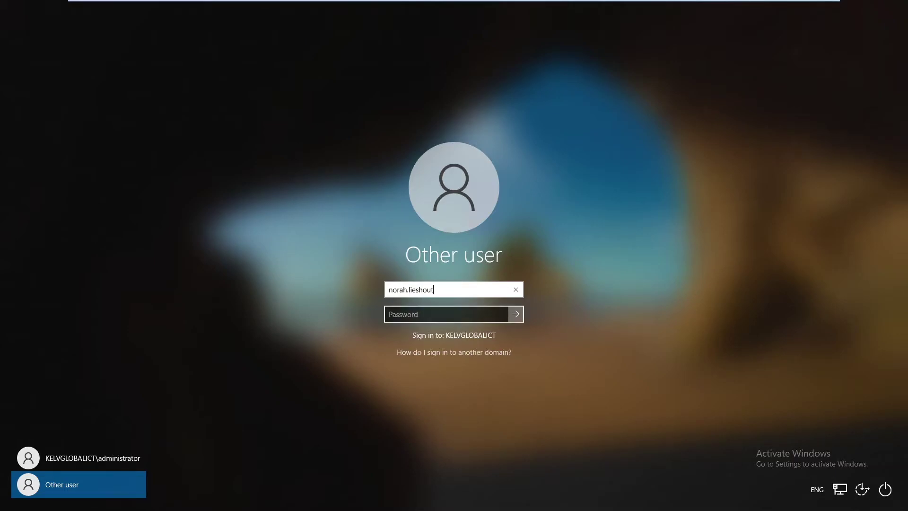
{"action": "left_click", "coordinate": [445, 314]}
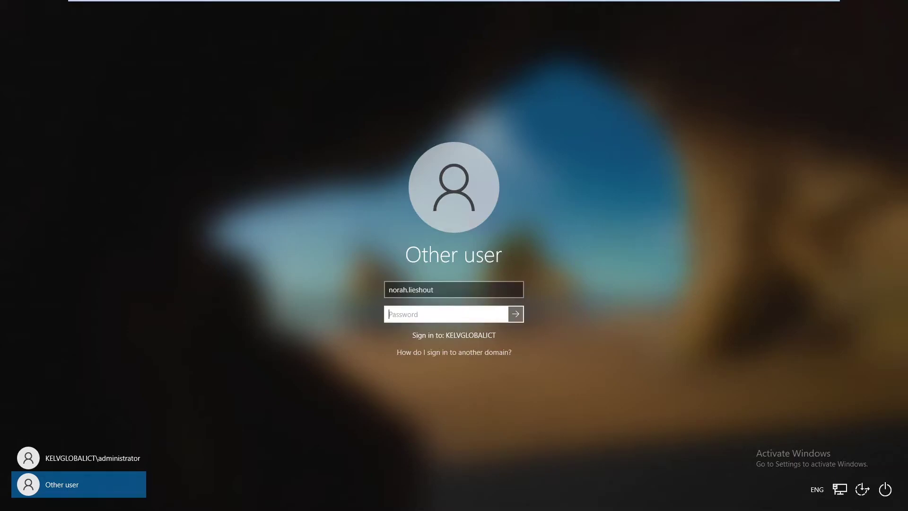
{"action": "type", "text": "*********"}
{"action": "left_click", "coordinate": [518, 313]}
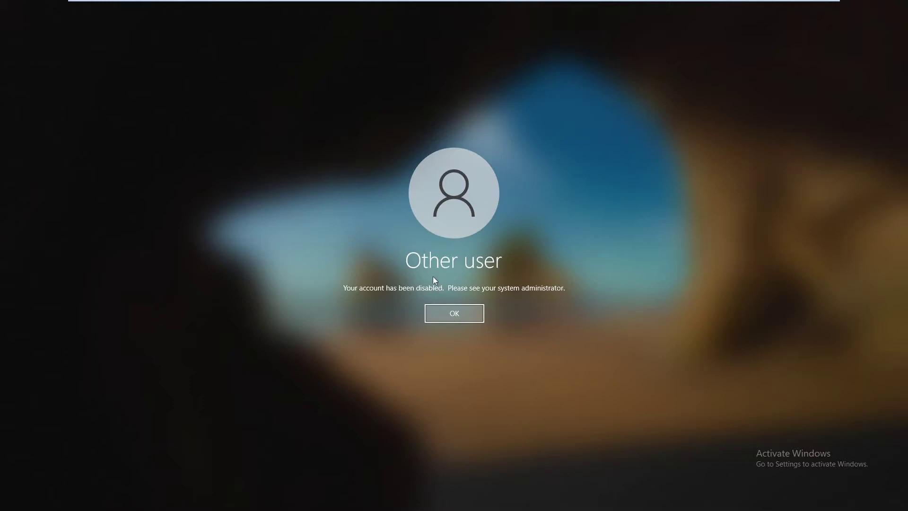
- On DC01, re-enable the Sales user account and dismiss the confirmation
{"action": "mouse_move", "coordinate": [401, 2]}
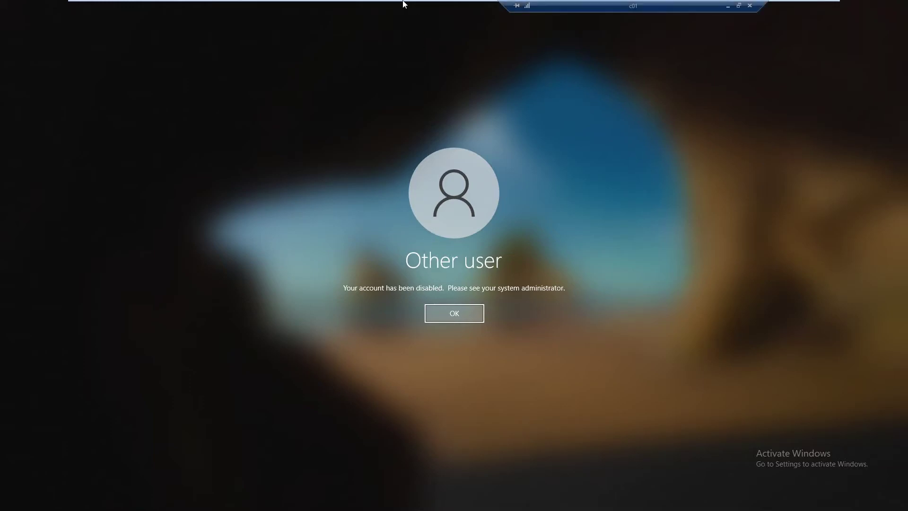
{"action": "left_click", "coordinate": [473, 8]}
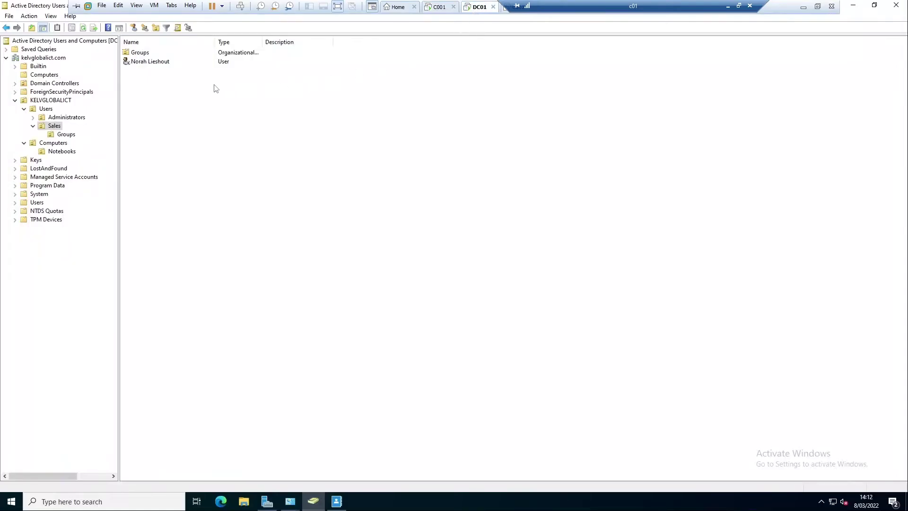
{"action": "right_click", "coordinate": [155, 61]}
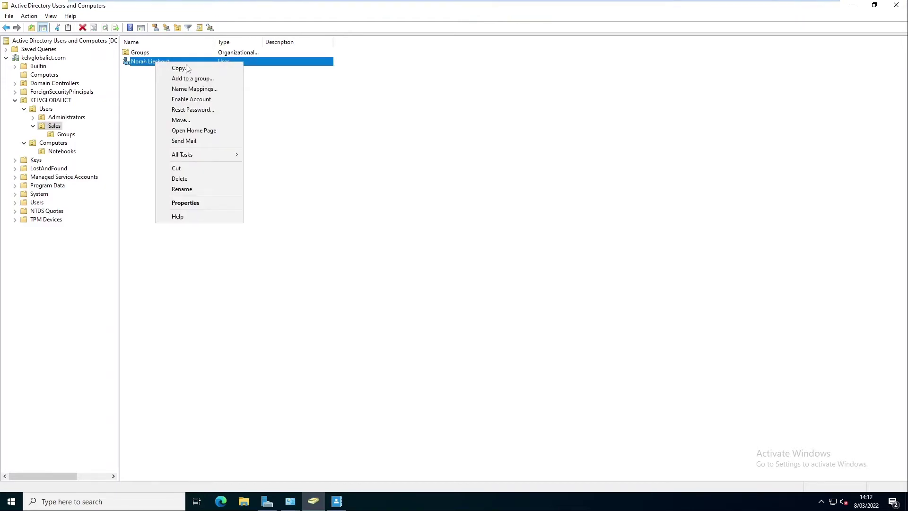
{"action": "left_click", "coordinate": [195, 99]}
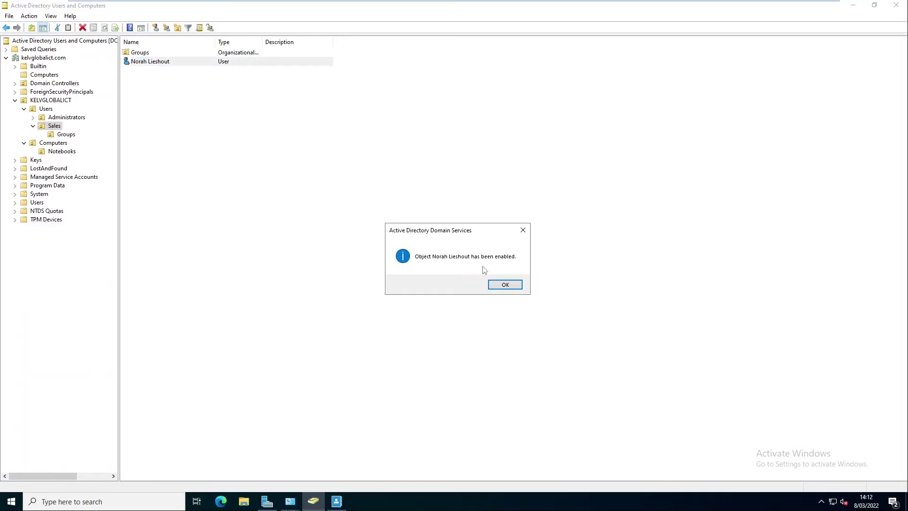
{"action": "left_click", "coordinate": [497, 282]}
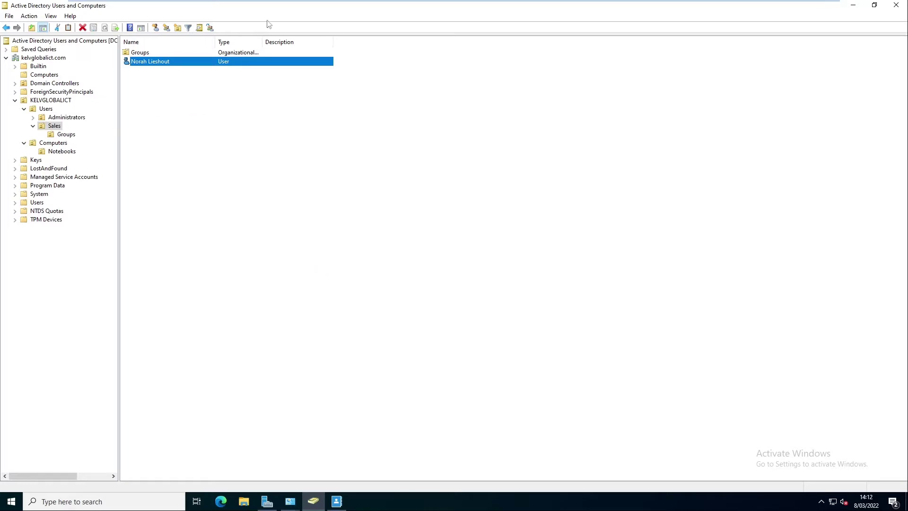
- Move computer C001 from the Computers container into the Notebooks OU, then return to C001
{"action": "left_click", "coordinate": [40, 75]}
{"action": "left_click", "coordinate": [135, 53]}
{"action": "left_click_drag", "start_coordinate": [138, 90], "coordinate": [71, 155]}
{"action": "left_click", "coordinate": [433, 277]}
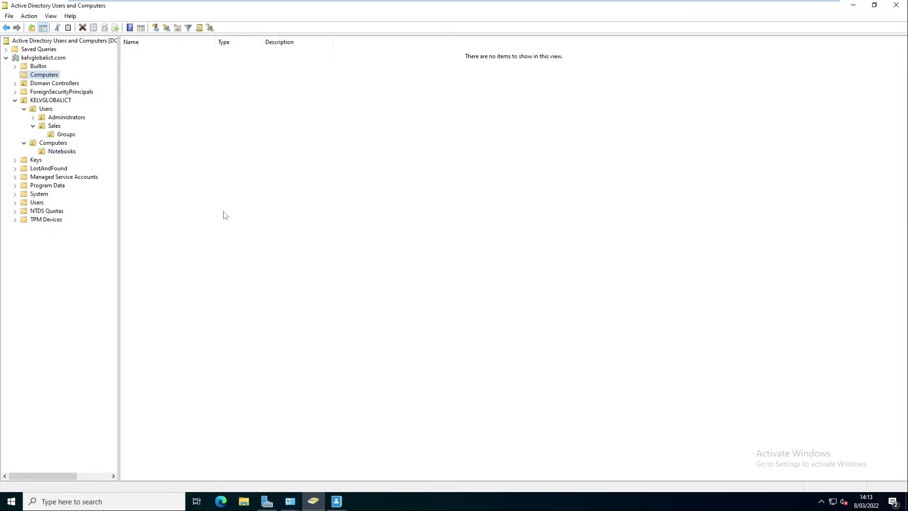
{"action": "left_click", "coordinate": [61, 152]}
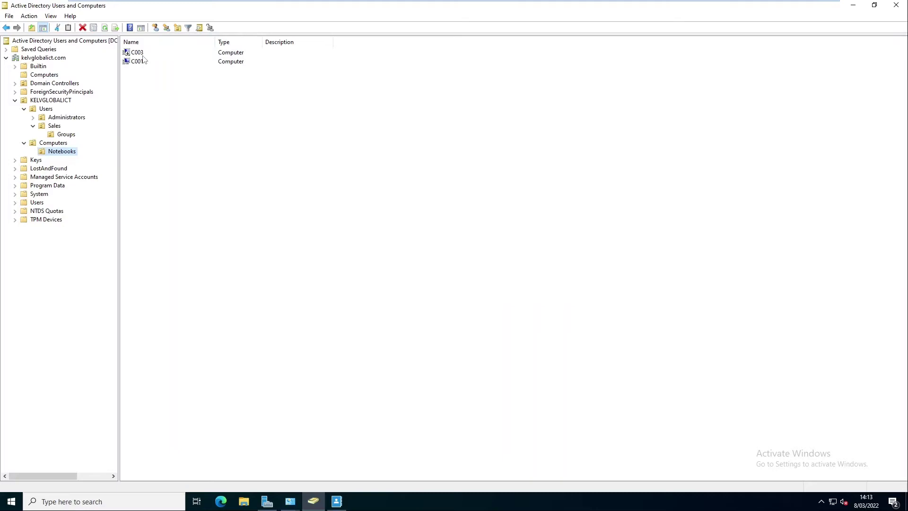
{"action": "left_click", "coordinate": [453, 4]}
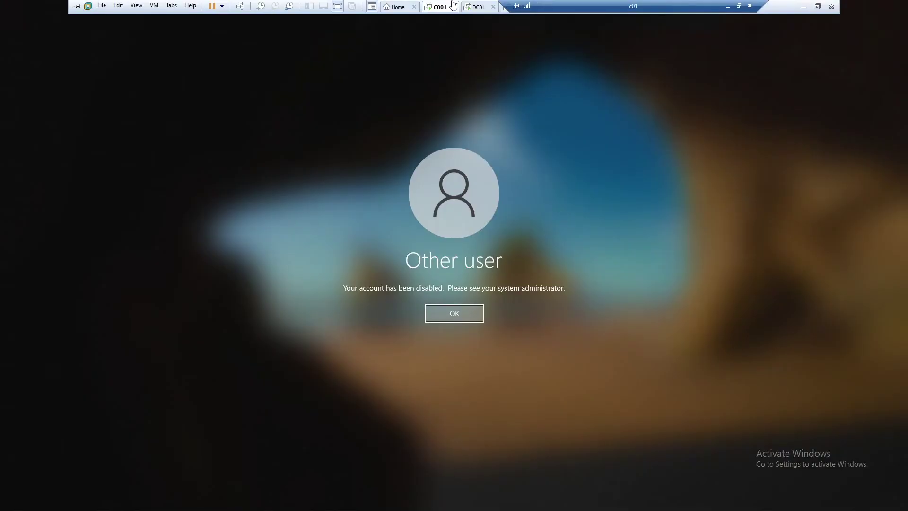
- Dismiss the disabled message, resubmit the user's password, and accept the required password change
{"action": "left_click", "coordinate": [454, 317]}
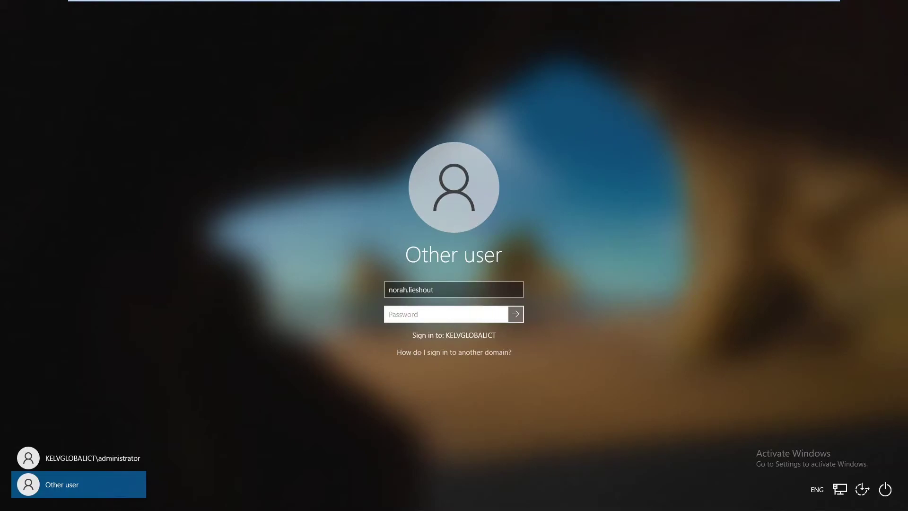
{"action": "type", "text": "**********"}
{"action": "key", "text": "Return"}
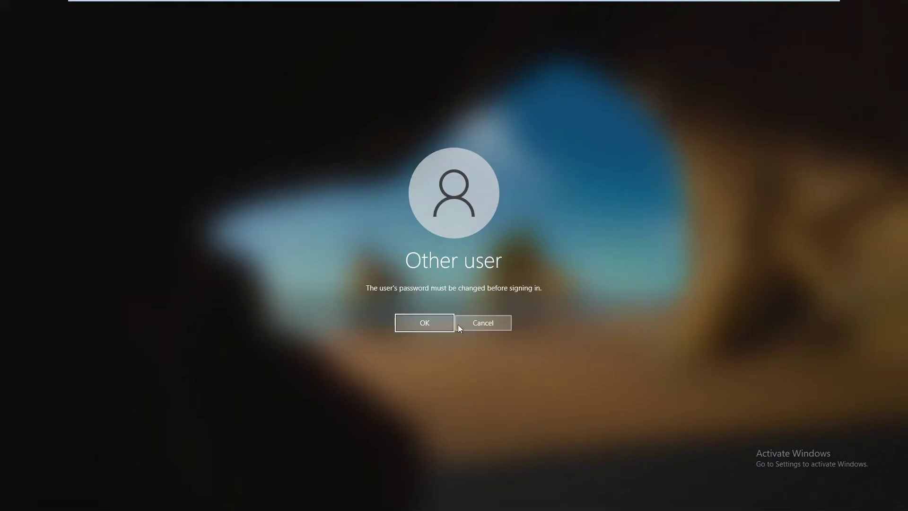
{"action": "left_click", "coordinate": [425, 322]}
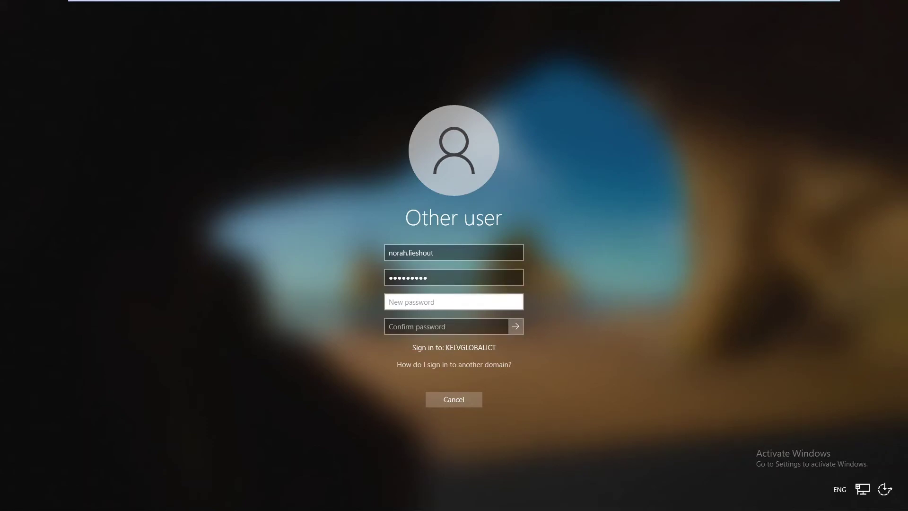
- Enter the current password, then a new password and its confirmation, and submit the change
{"action": "left_click", "coordinate": [387, 280]}
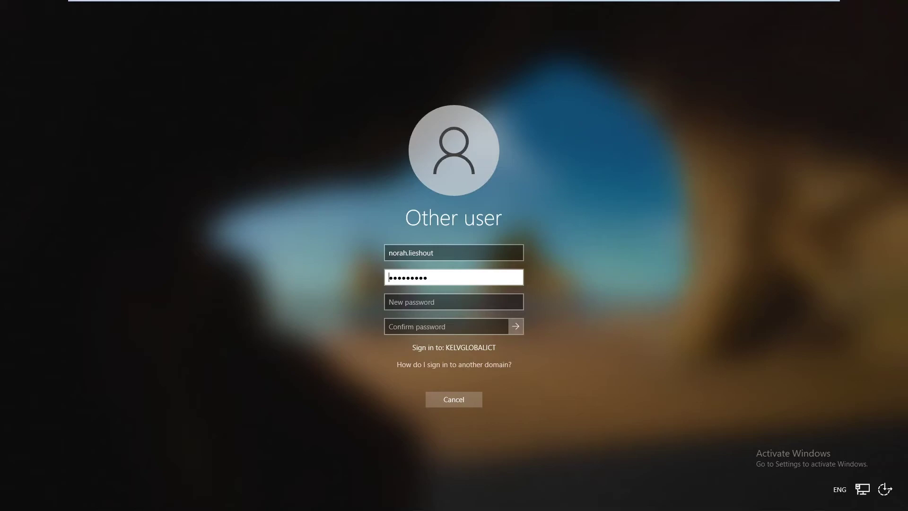
{"action": "key", "text": "ctrl+a"}
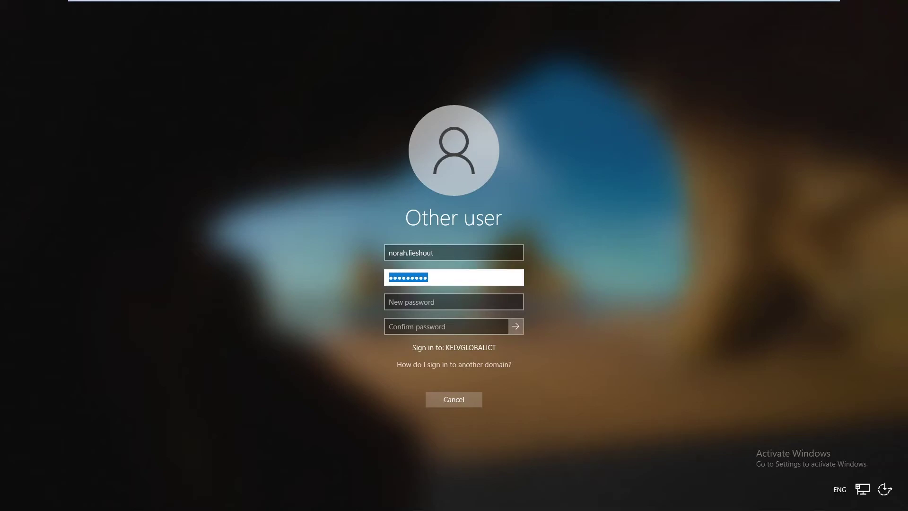
{"action": "type", "text": "•••••••••"}
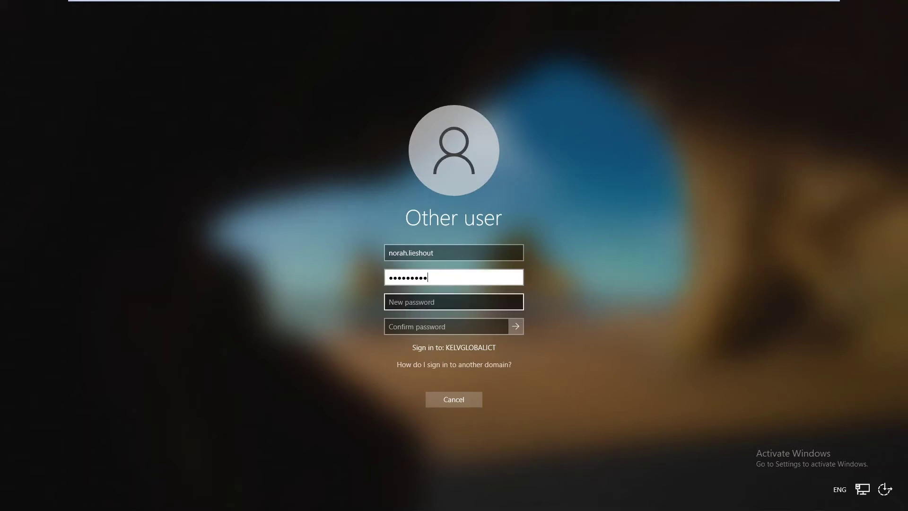
{"action": "key", "text": "Tab"}
{"action": "type", "text": "•••••"}
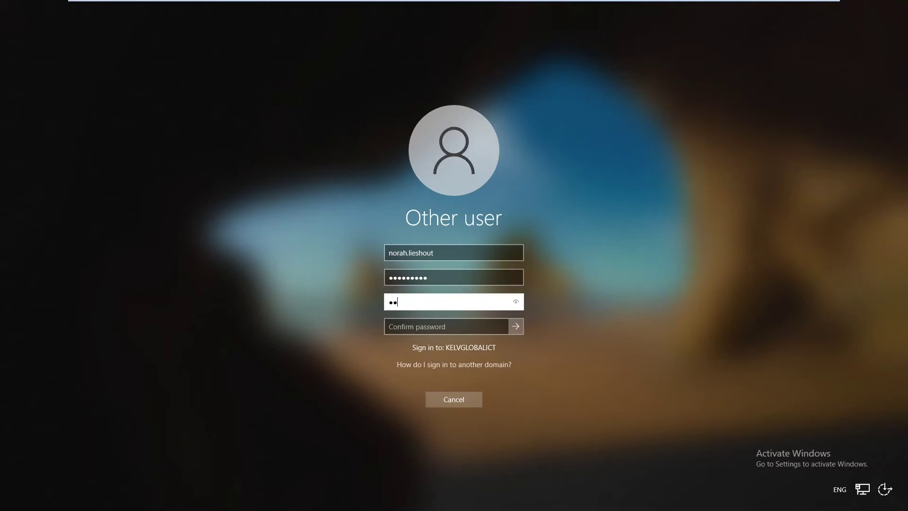
{"action": "type", "text": "•••"}
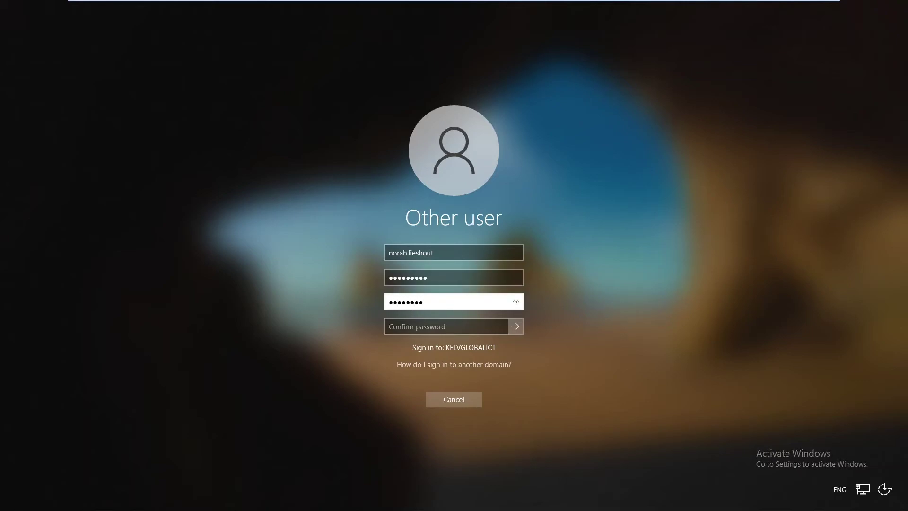
{"action": "type", "text": "•"}
{"action": "key", "text": "Tab"}
{"action": "type", "text": "•••••••••"}
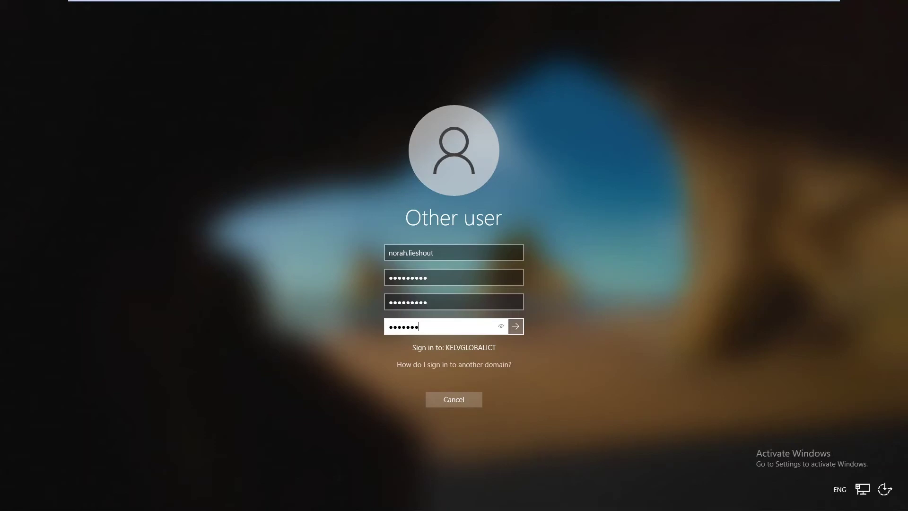
{"action": "key", "text": "Return"}
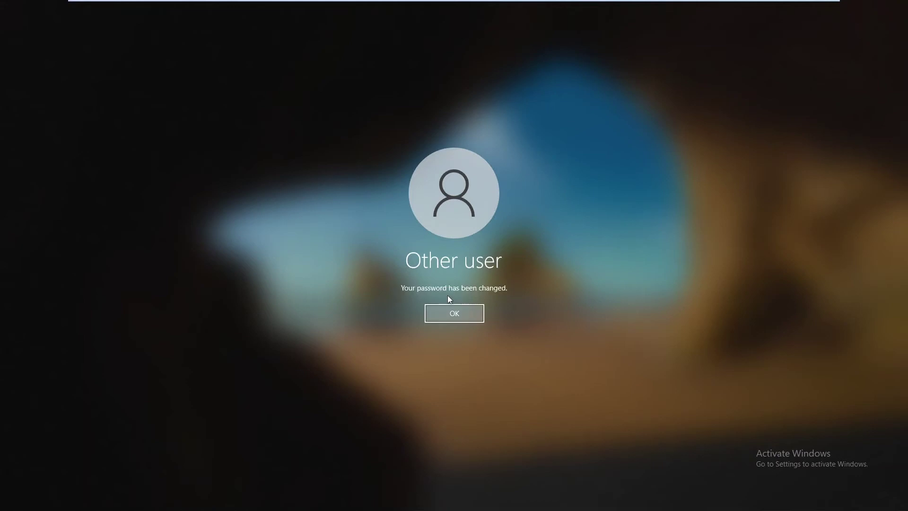
- Acknowledge 'Your password has been changed' to continue signing in
{"action": "left_click", "coordinate": [457, 318]}
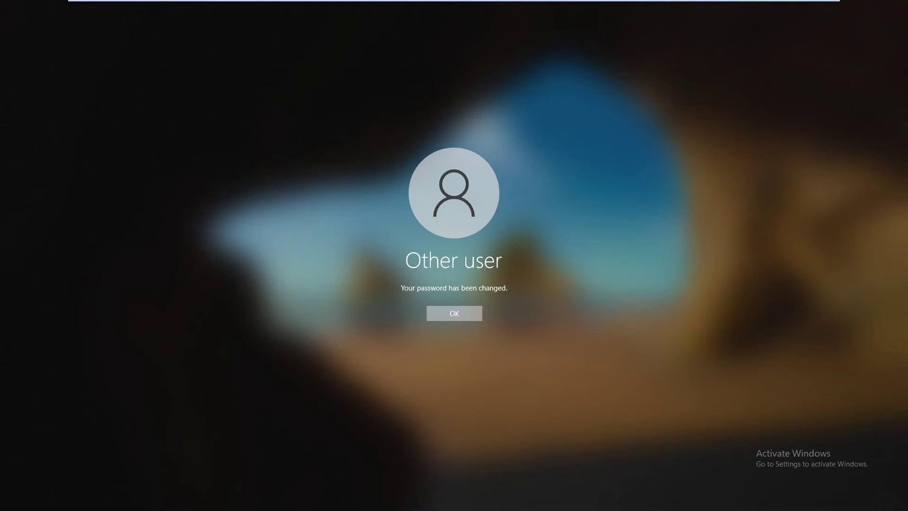